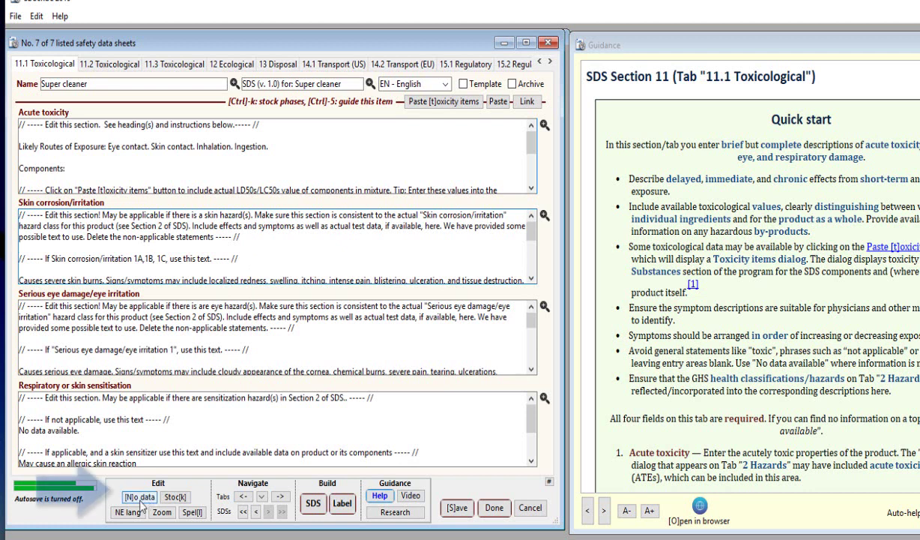
left_click(137, 498)
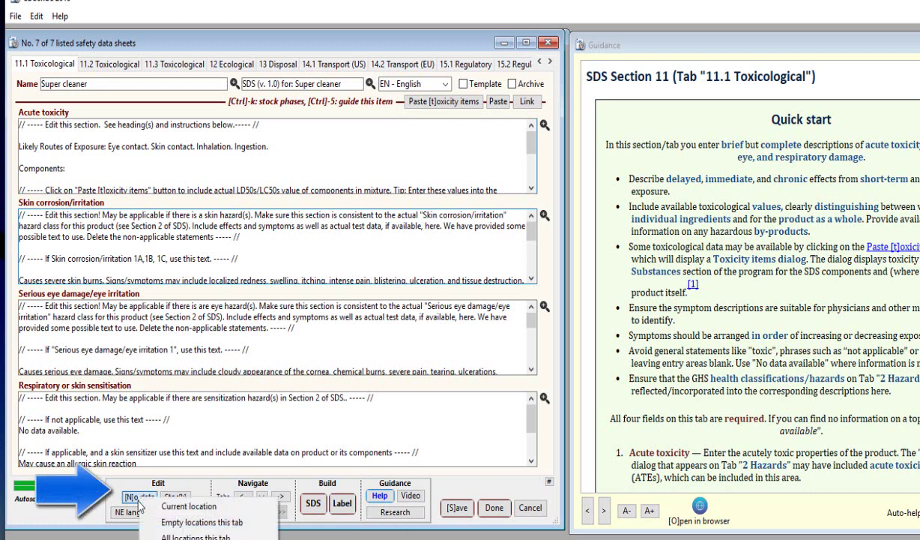
left_click(158, 255)
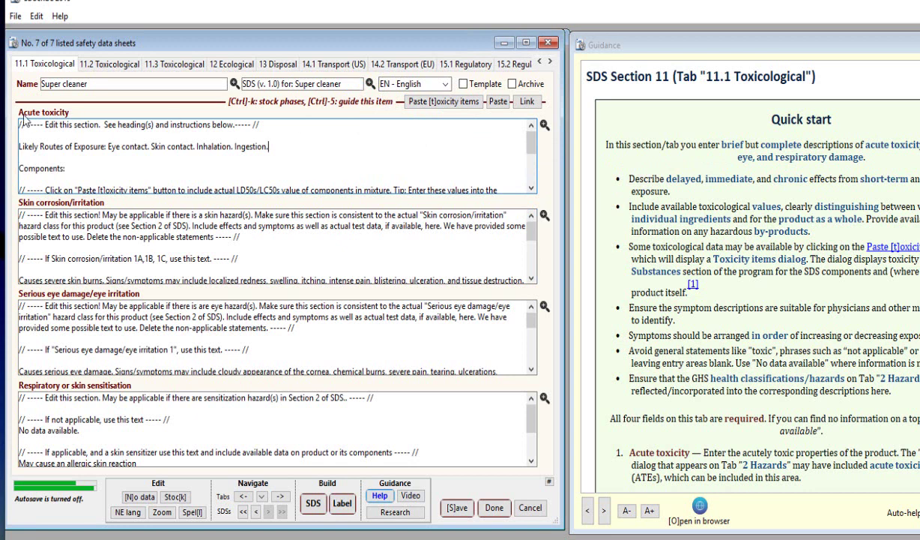
List the toxicity items available for the Acute toxicity field and sort them by topic/area of concern
left_click(70, 158)
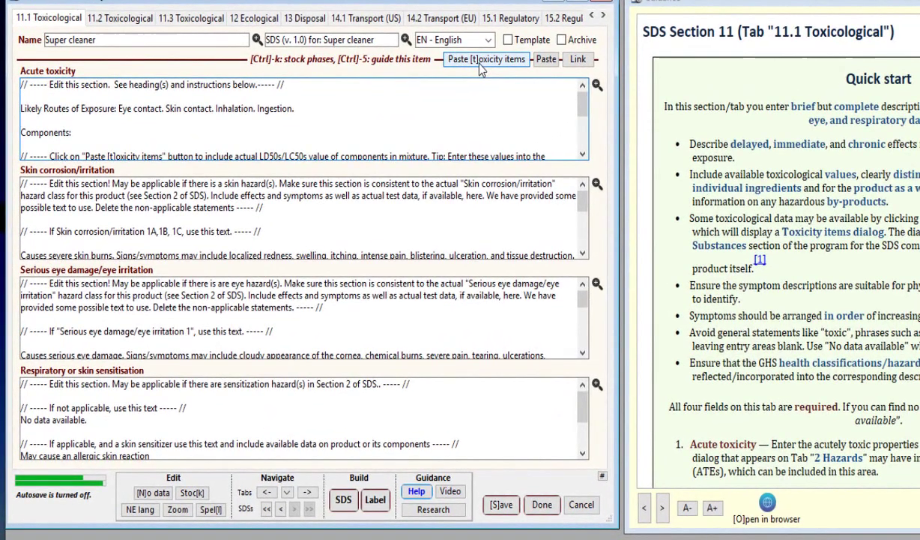
left_click(482, 66)
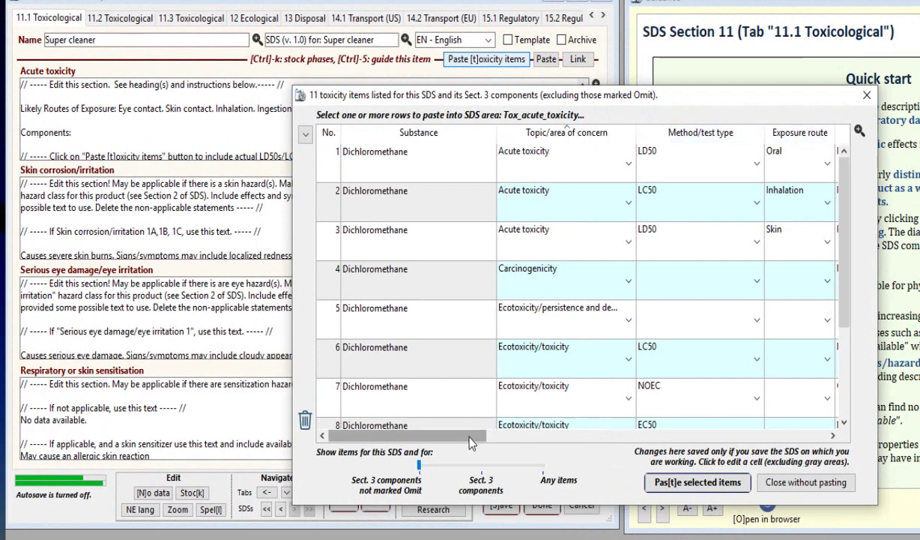
mouse_move(470, 442)
left_mouse_down()
mouse_move(572, 429)
mouse_move(653, 404)
mouse_move(539, 431)
mouse_move(480, 431)
left_mouse_up()
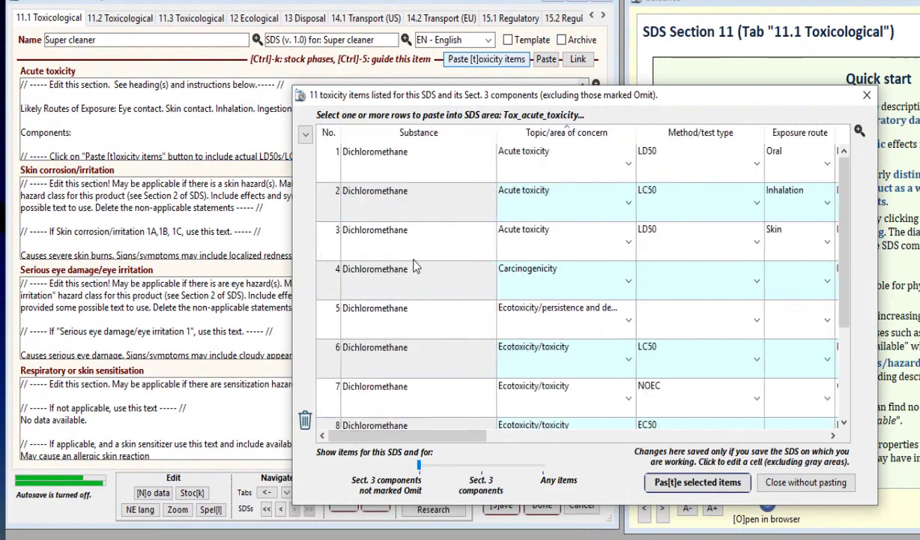
left_click(549, 135)
left_click(549, 135)
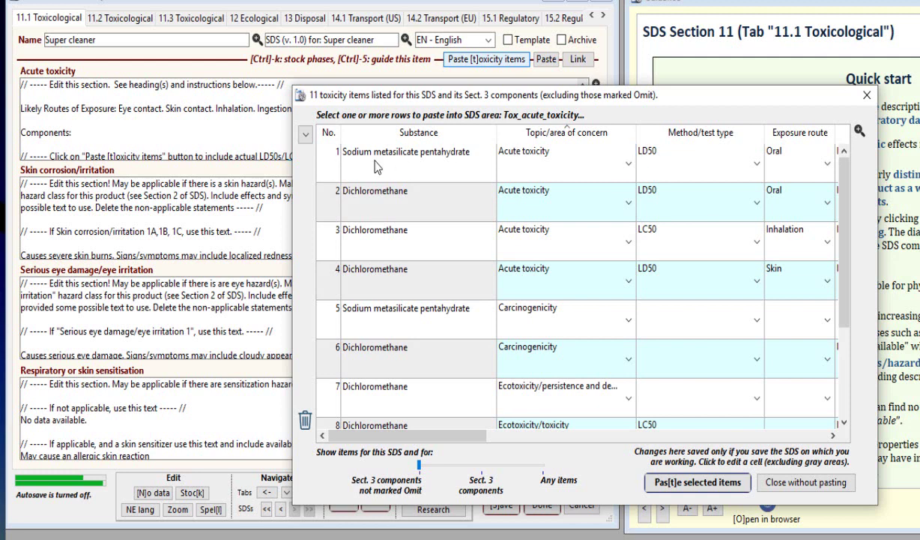
Paste the four acute toxicity items for sodium metasilicate pentahydrate and dichloromethane into the Acute toxicity field
left_click(331, 170)
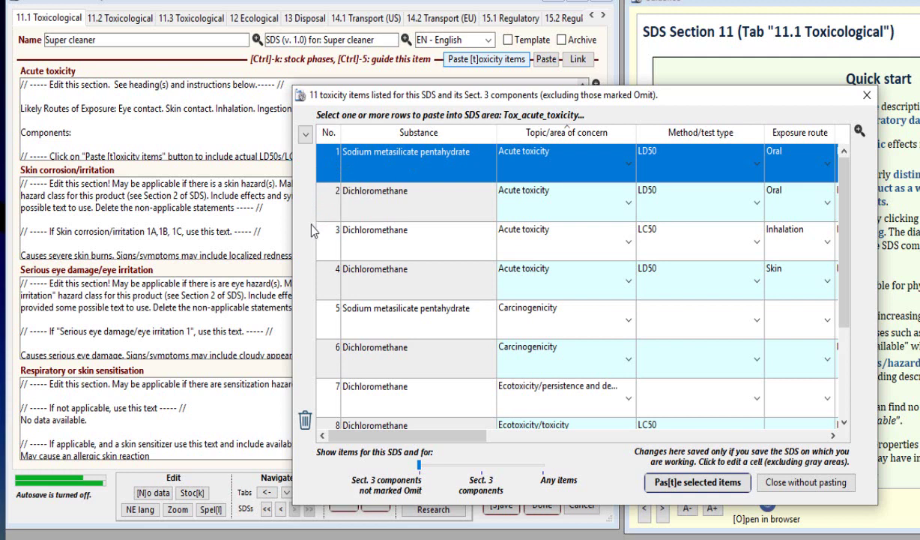
left_click(322, 197, "ctrl")
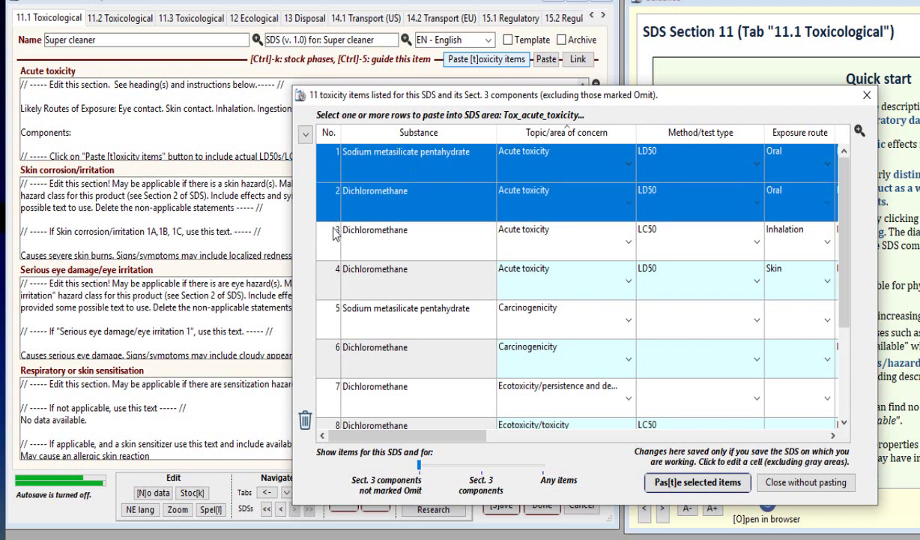
left_click(324, 233, "ctrl")
left_click(321, 268, "ctrl")
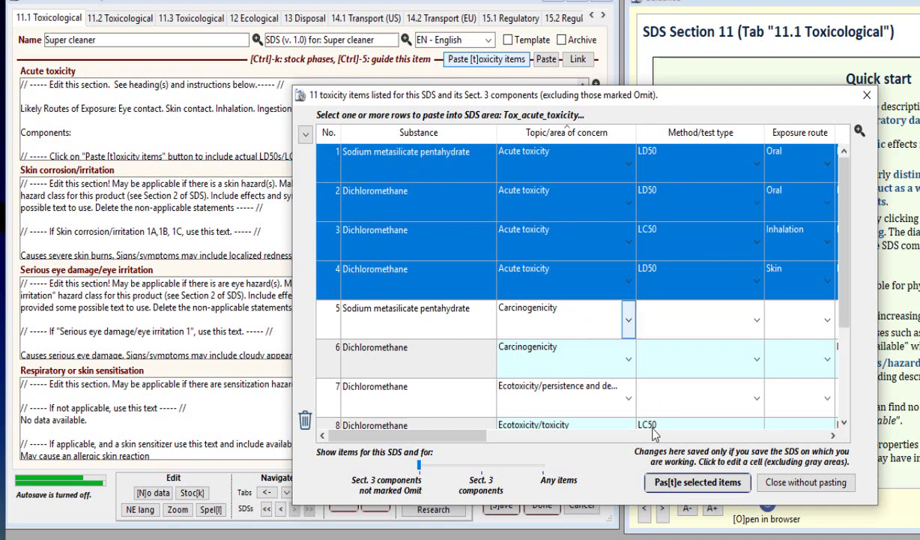
left_click(684, 489)
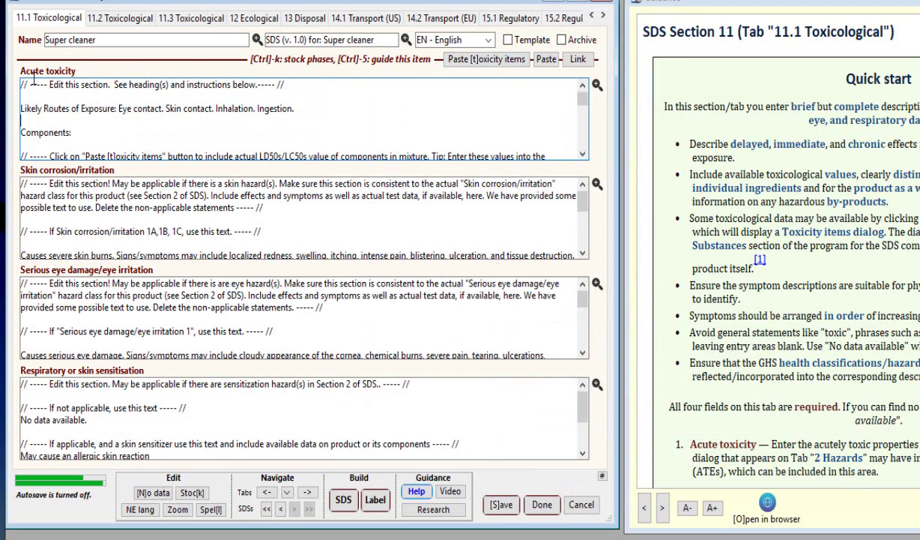
Open the English Acute toxicity text in the zoomed editor and enlarge its window to fit all the text
left_click(99, 129)
scroll(99, 129, "down", 8)
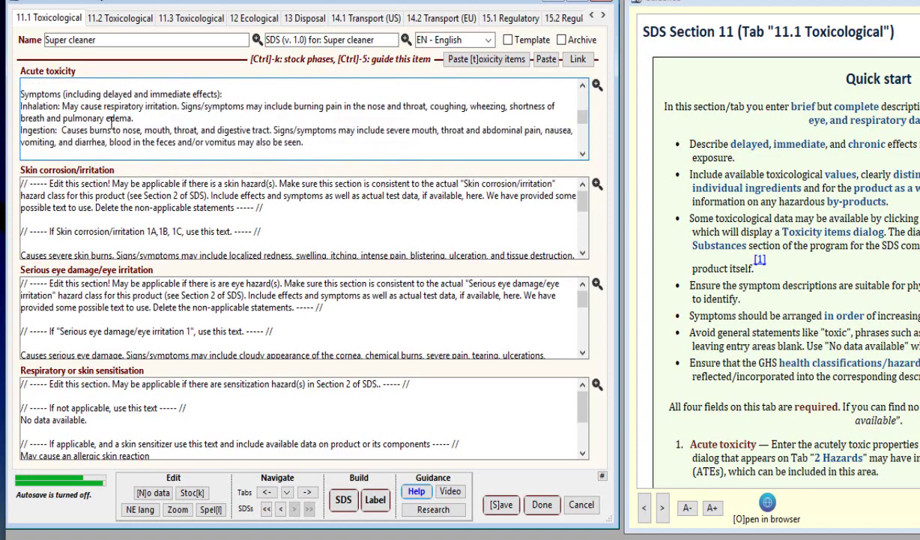
scroll(110, 125, "up", 8)
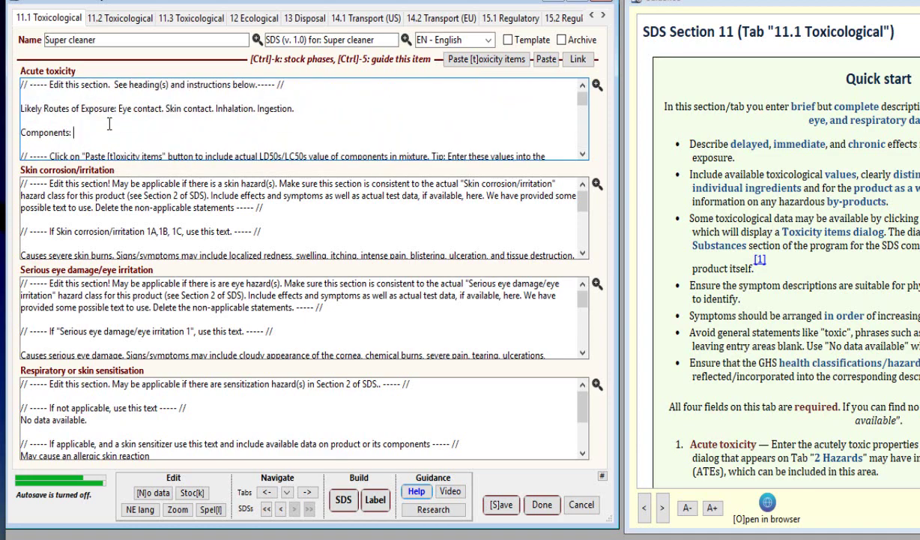
scroll(119, 120, "down", 2)
scroll(119, 120, "up", 3)
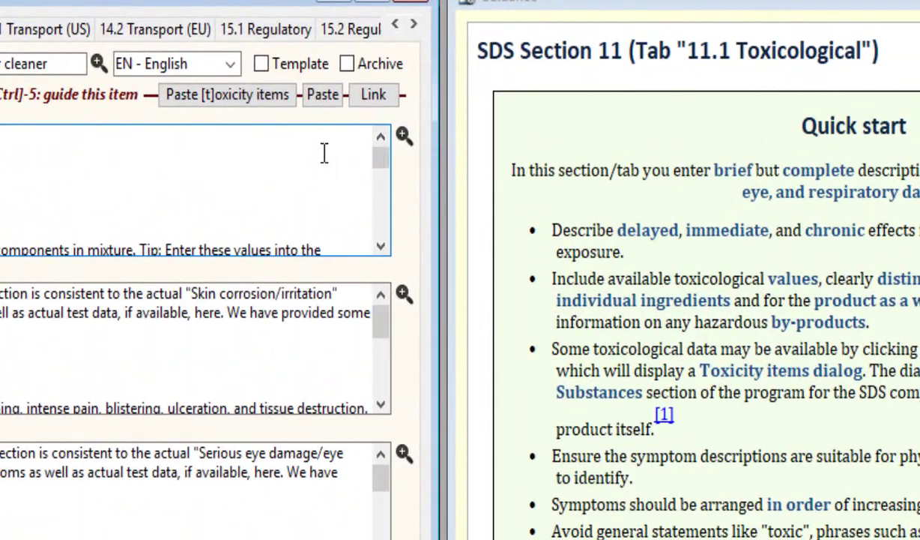
left_click(403, 135)
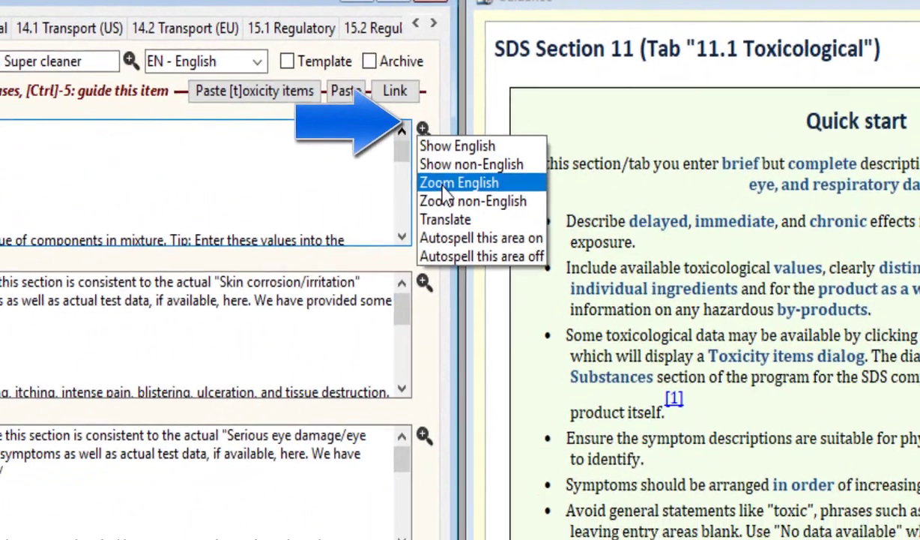
left_click(440, 191)
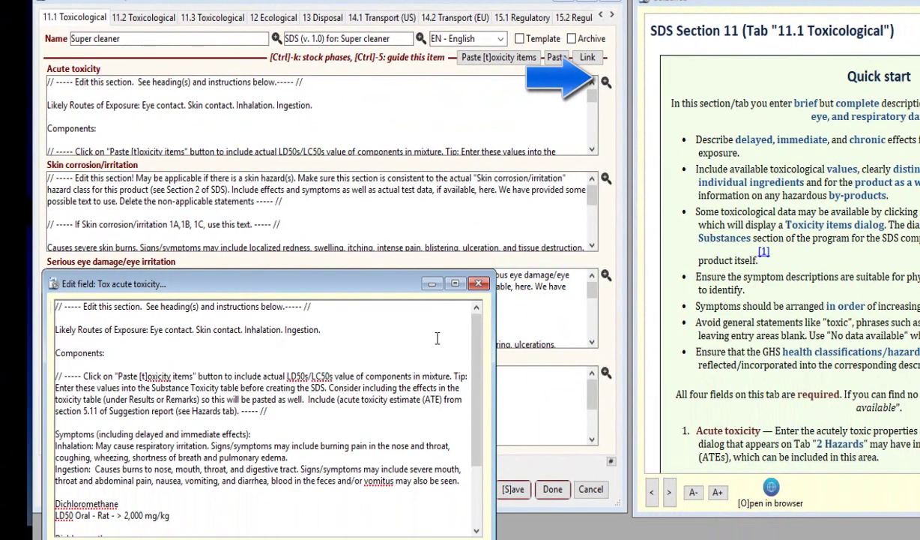
left_click_drag(379, 283, 467, 22)
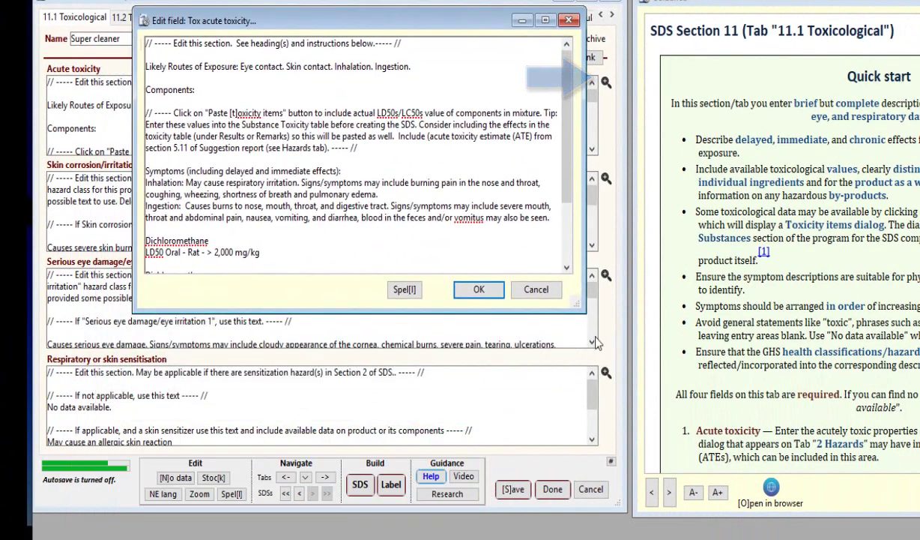
mouse_move(583, 309)
left_mouse_down()
mouse_move(650, 473)
mouse_move(657, 444)
left_mouse_up()
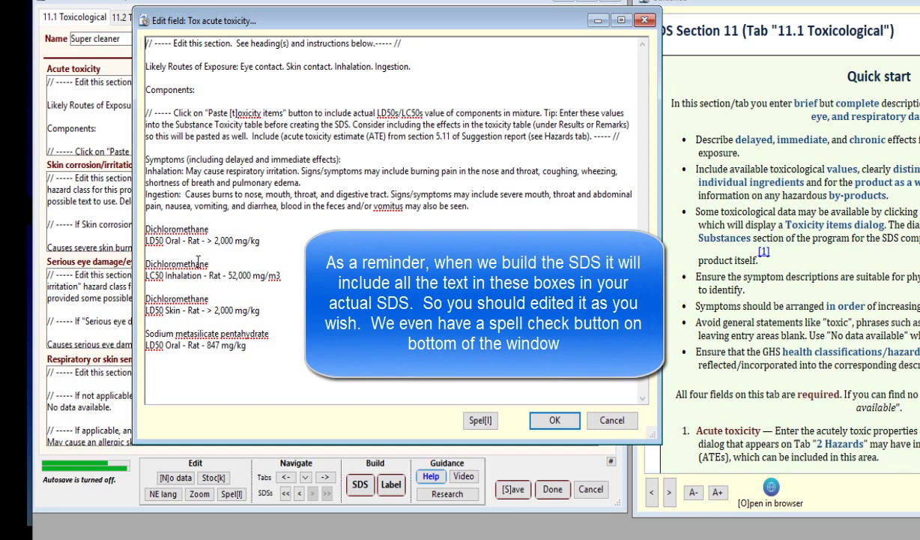
Delete the repeated Dichloromethane headings and blank lines so its LC50 Inhalation and LD50 Skin values follow the LD50 Oral line
left_click_drag(209, 262, 139, 272)
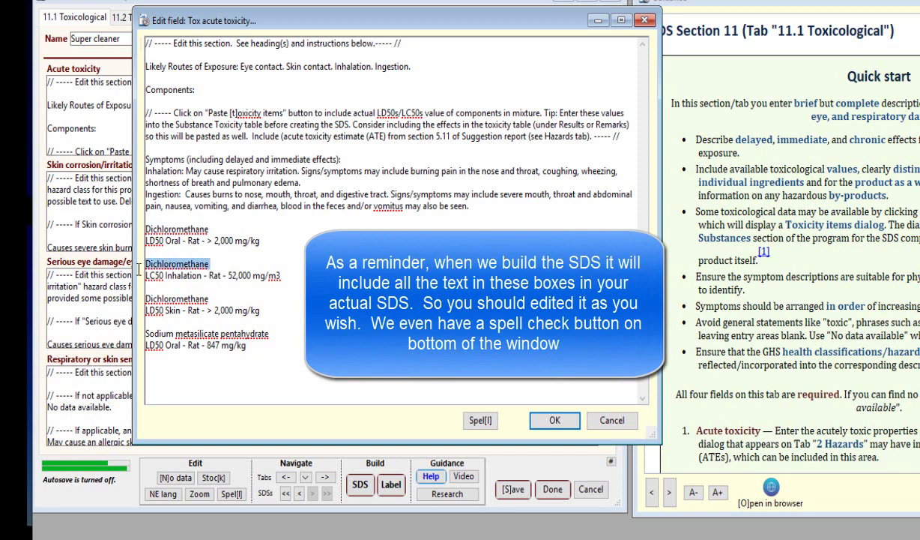
key("Delete")
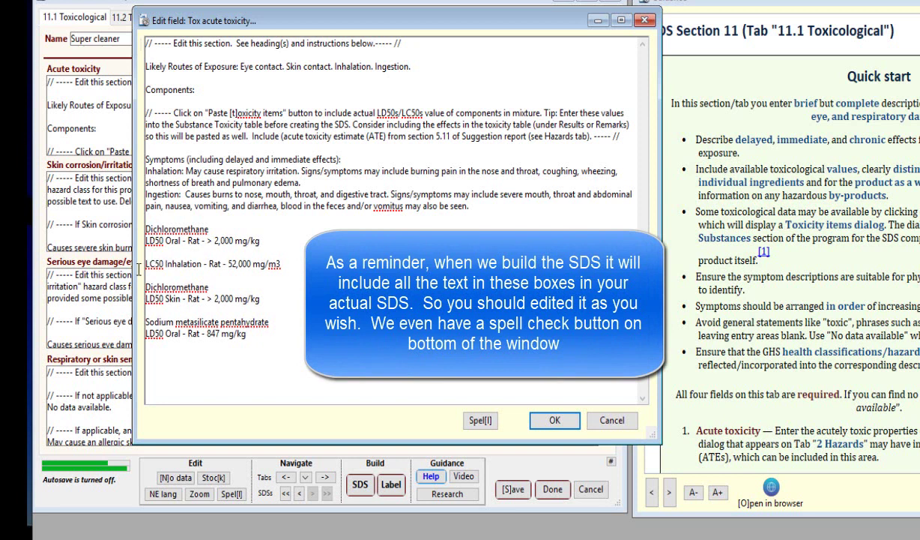
key("Delete")
left_click_drag(209, 275, 135, 273)
key("BackSpace")
key("BackSpace")
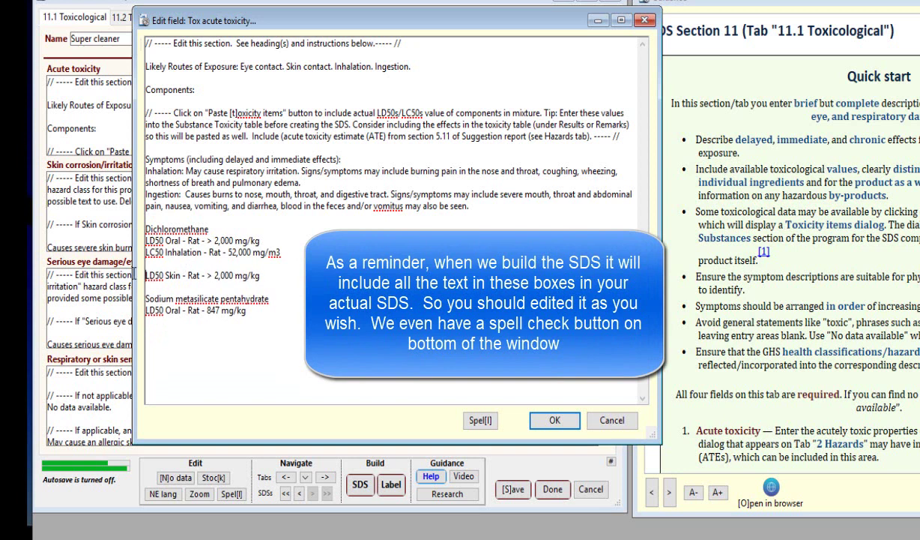
Move the Dichloromethane and Sodium metasilicate pentahydrate toxicity data from the end of the text to below the Components heading
left_click(196, 91)
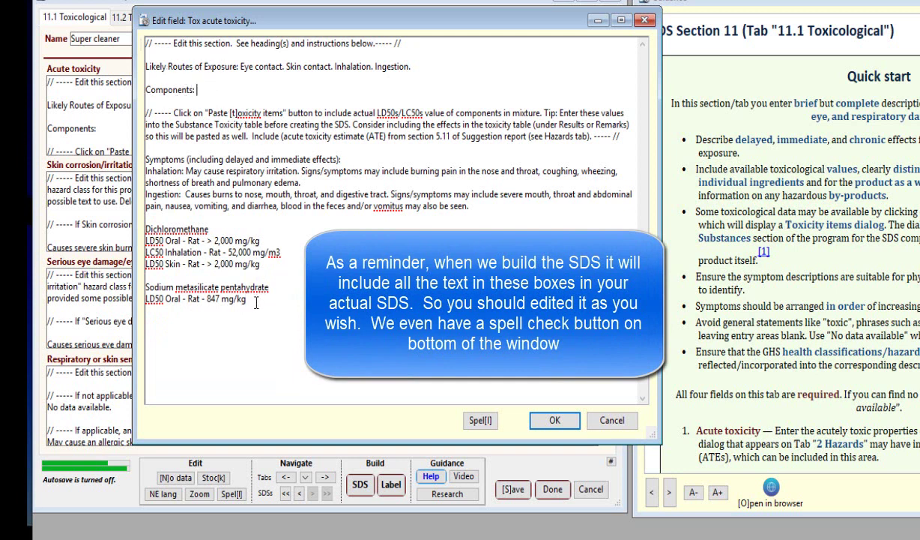
left_click_drag(255, 302, 133, 227)
key("ctrl+c")
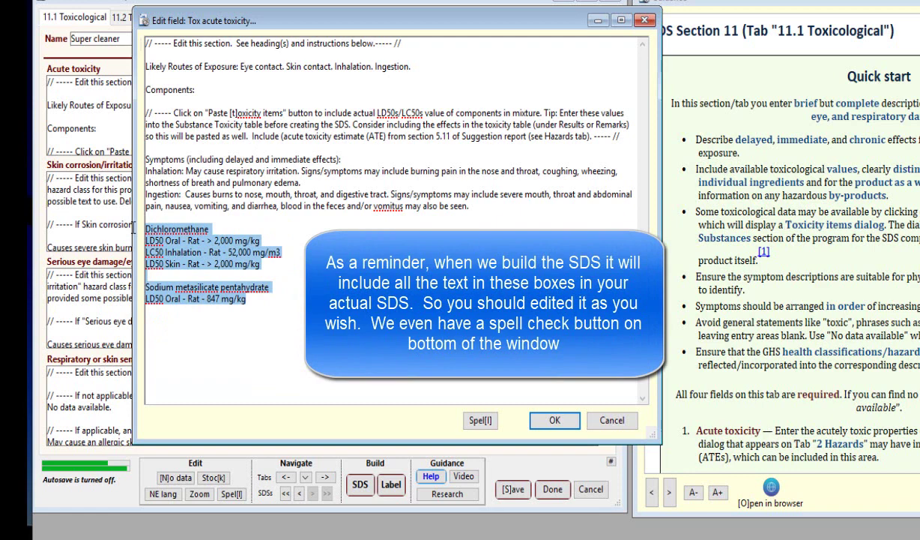
key("Delete")
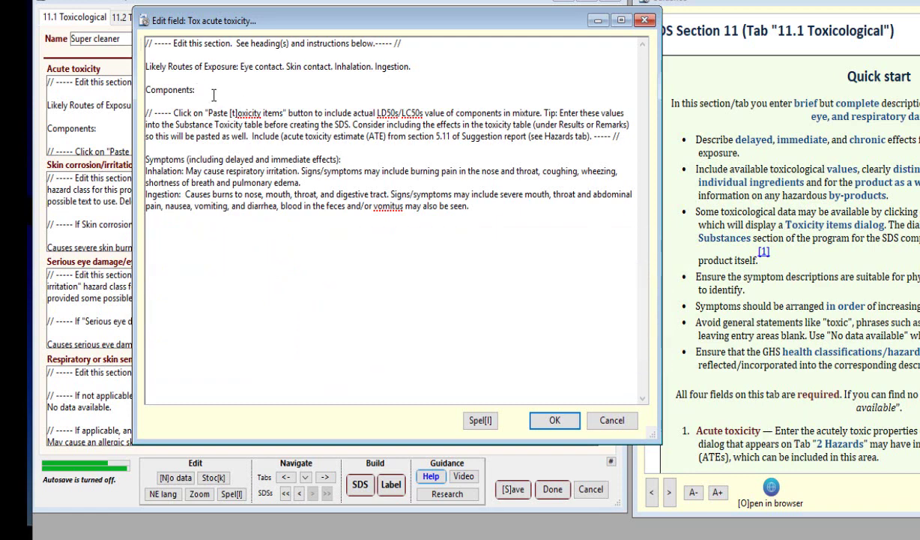
key("Return")
key("ctrl+v")
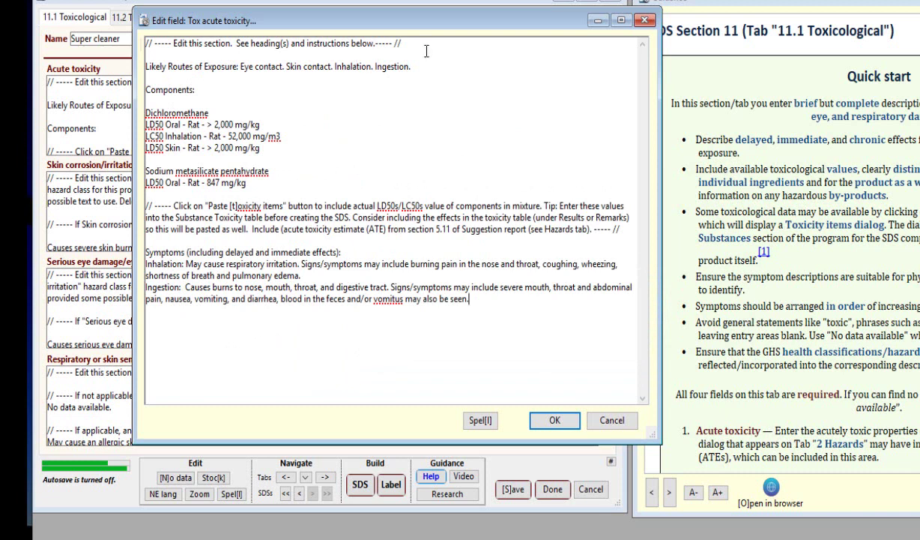
Delete the "Edit this section" instruction and its blank line from the start of the Acute toxicity text
left_click_drag(417, 43, 87, 24)
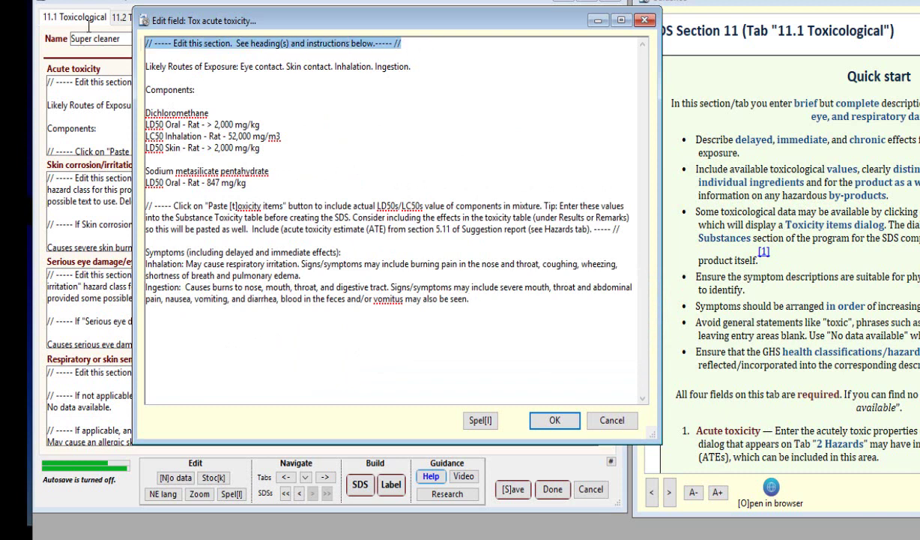
key("Delete")
key("Delete")
key("Delete")
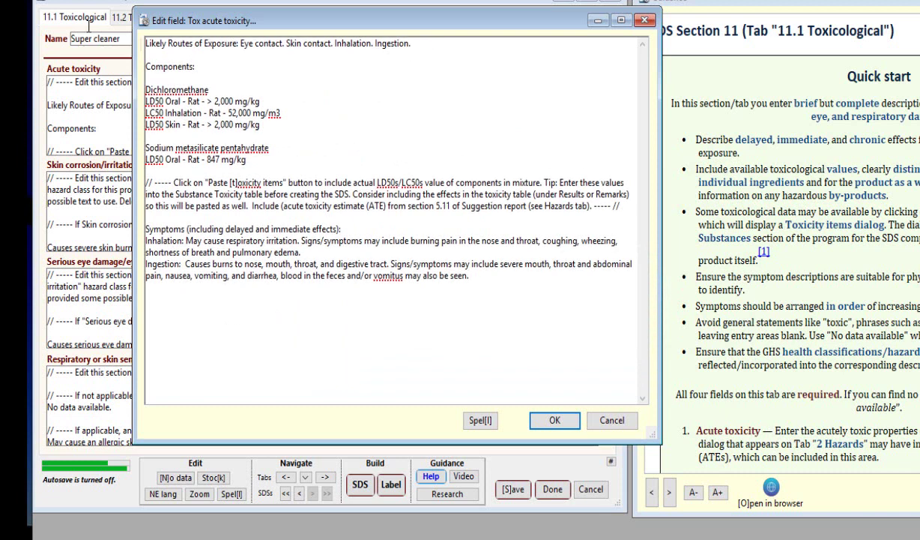
Delete the instruction about pasting toxicity items above the Symptoms paragraph and accept the edited Acute toxicity text
triple_click(494, 203)
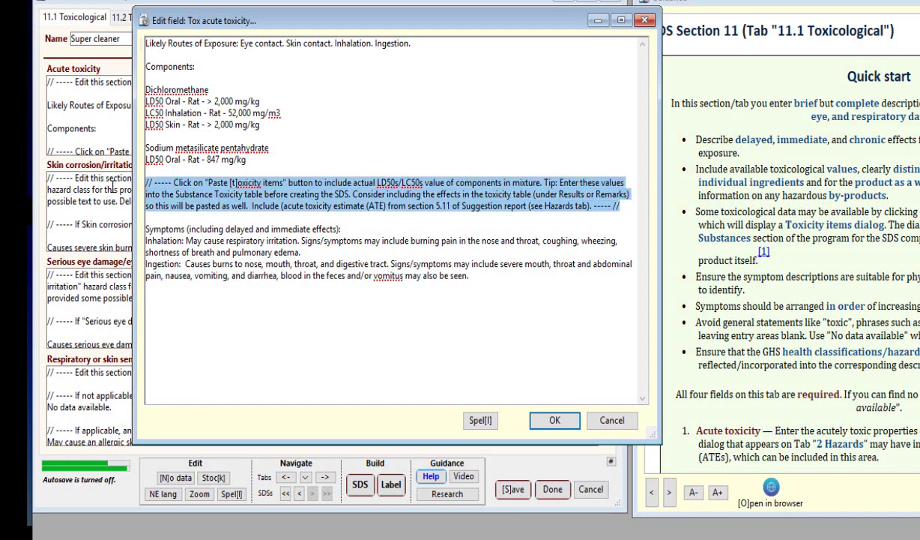
key("Delete")
key("Delete")
key("Delete")
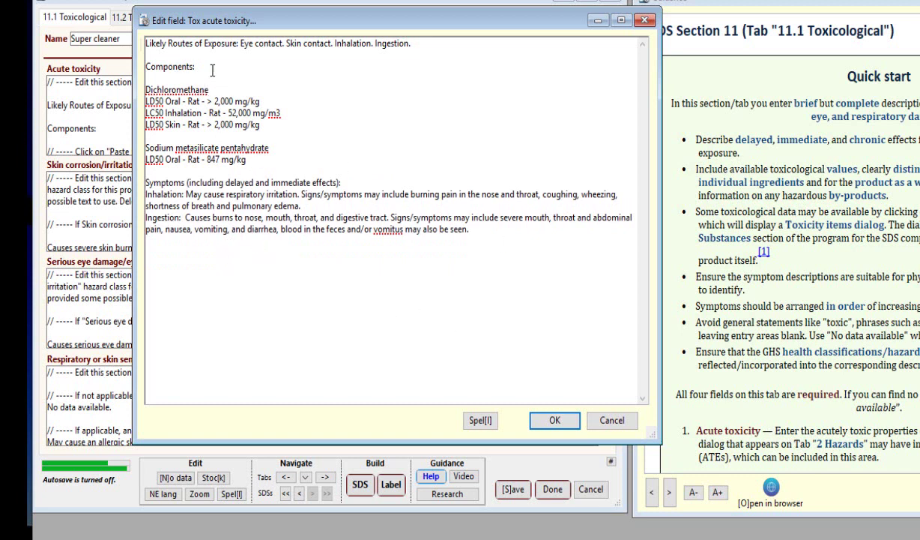
left_click(555, 419)
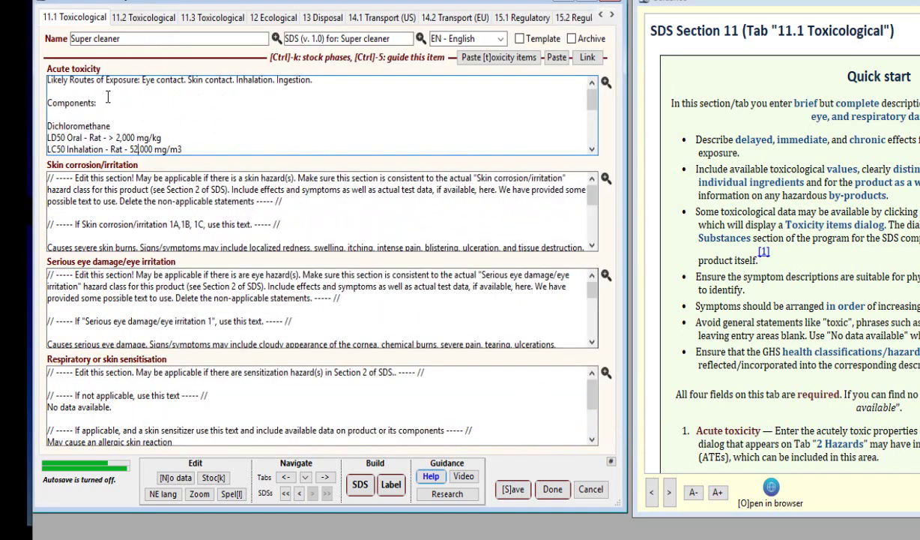
scroll(149, 111, "down", 2)
scroll(149, 112, "up", 2)
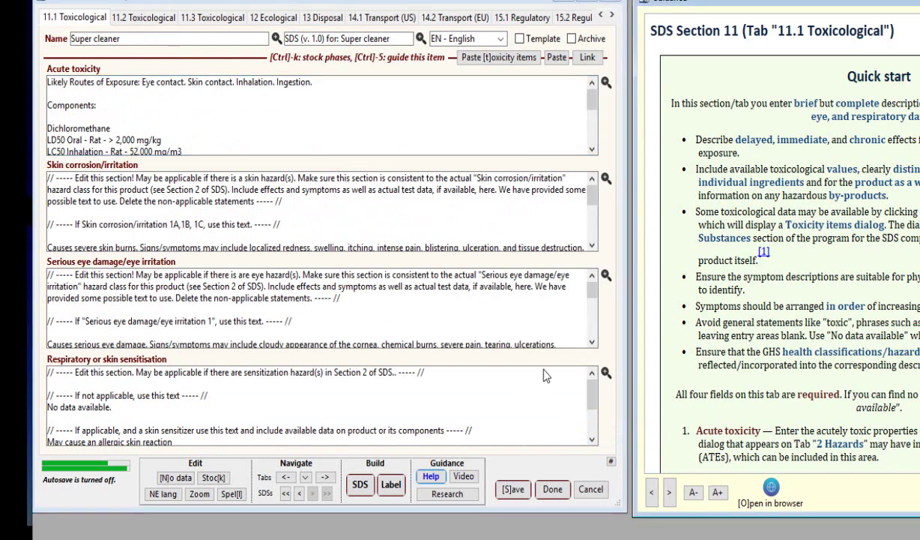
From the Skin corrosion/irritation field, display the product's hazard information in the guidance window
left_click(301, 221)
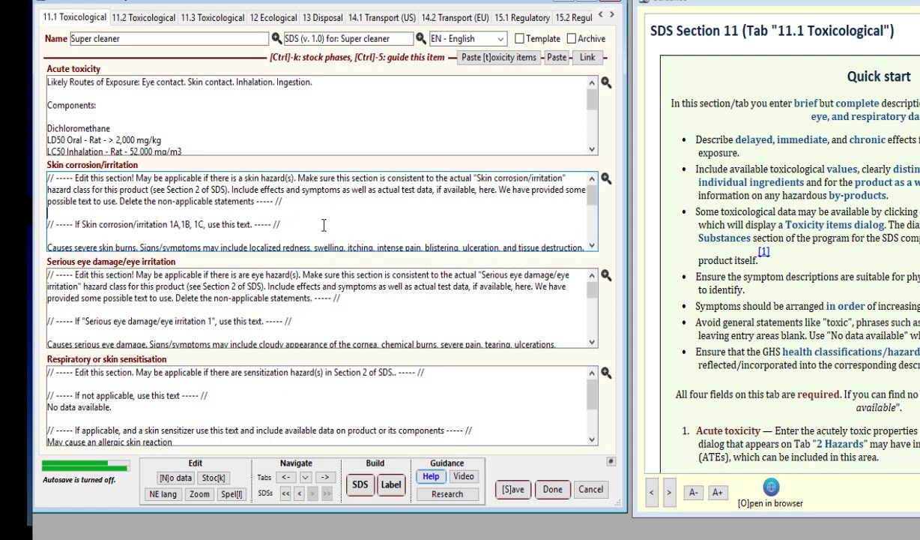
left_click(327, 224)
key("ctrl+8")
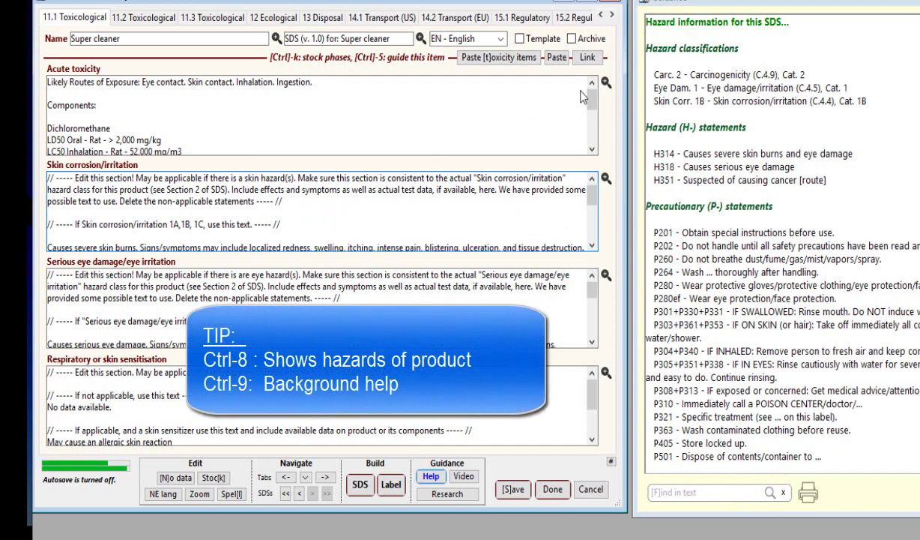
left_click(727, 4)
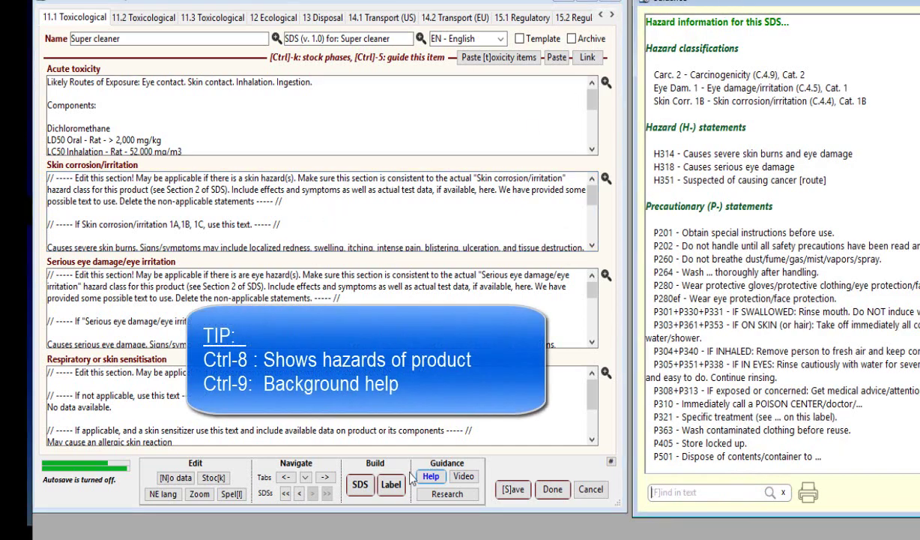
left_click(435, 478)
left_click(438, 483)
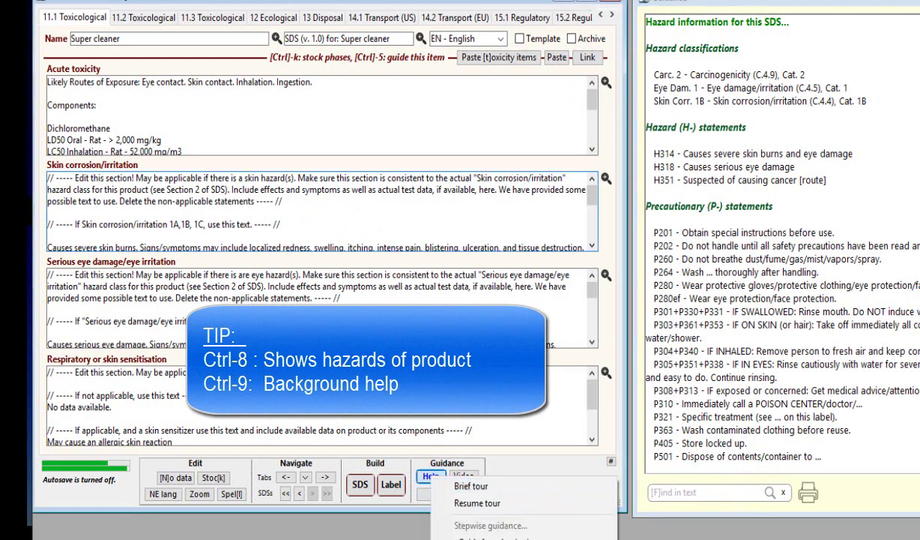
left_click(437, 285)
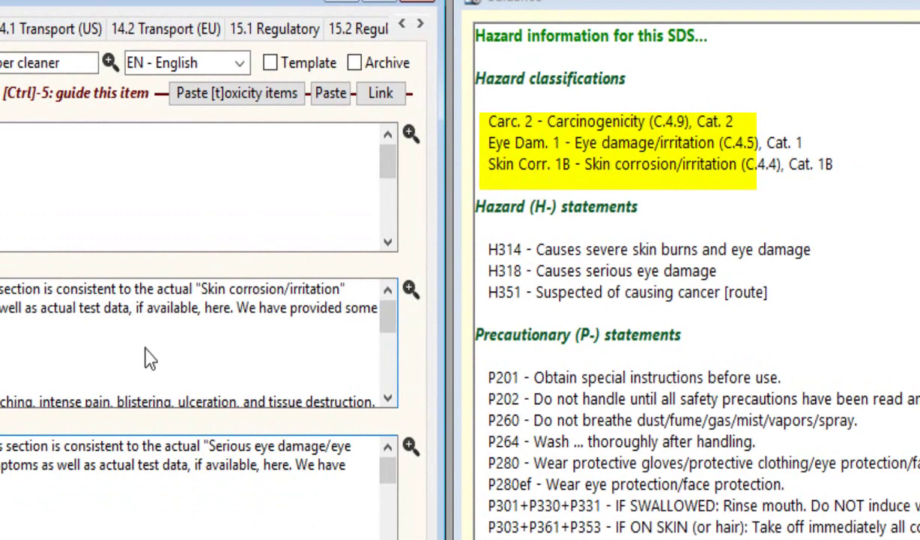
Open the English Skin corrosion/irritation text in an enlarged editor and delete the passages for Skin corrosion/irritation 2 and 3
left_click(409, 290)
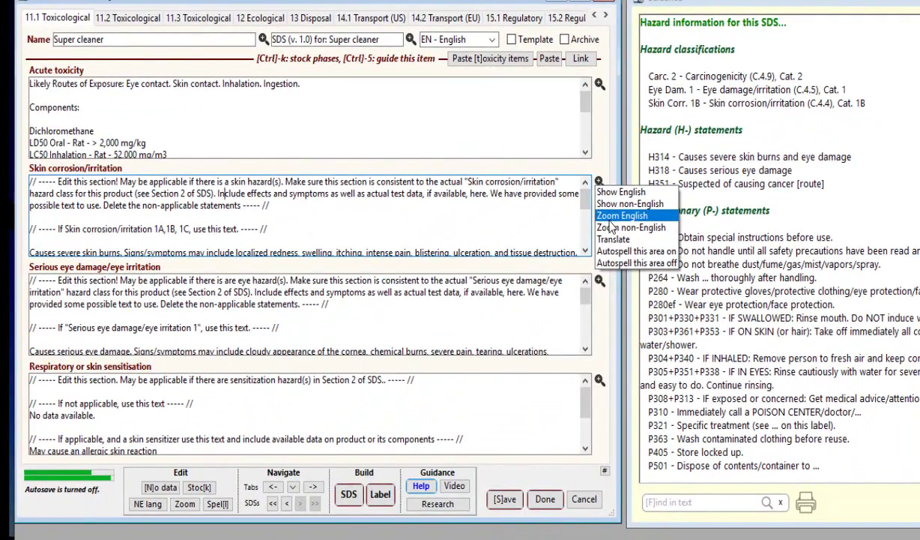
left_click(611, 219)
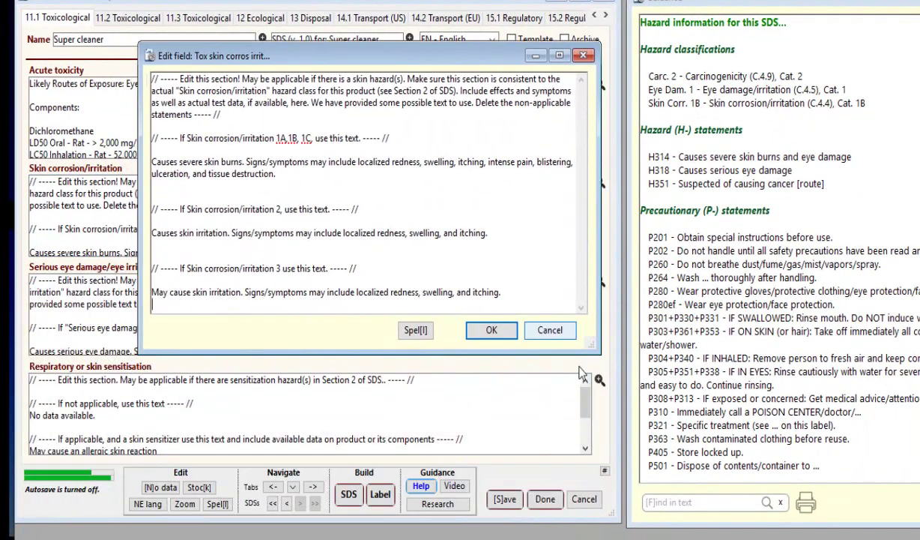
left_click_drag(592, 346, 633, 509)
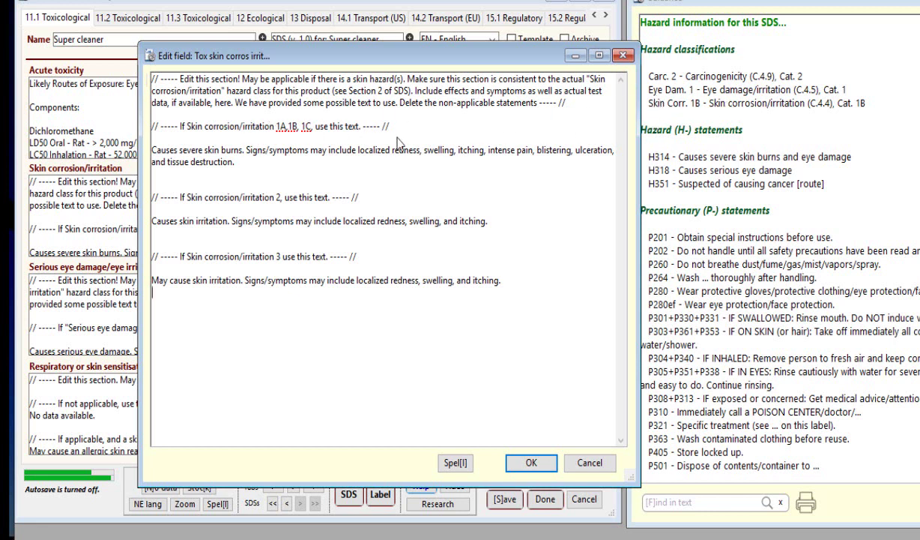
left_click_drag(503, 280, 360, 257)
left_click_drag(297, 228, 164, 177)
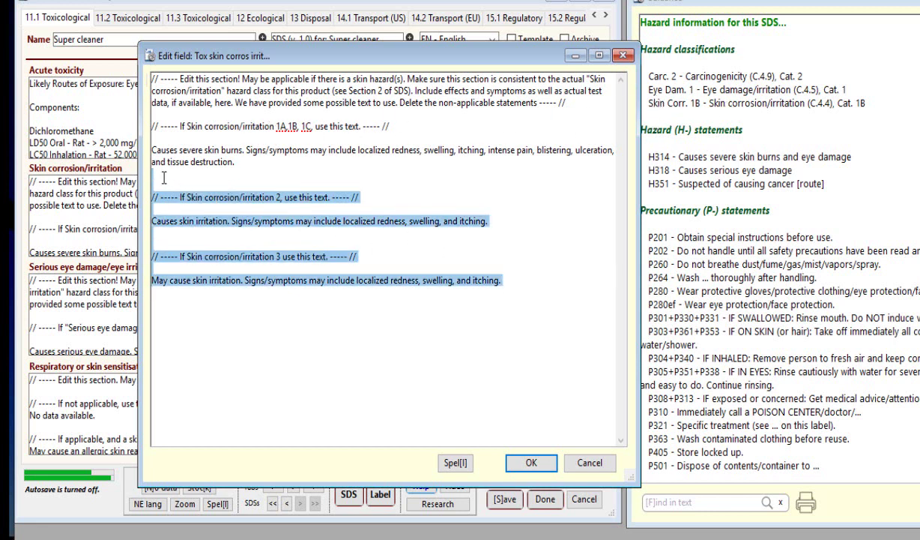
key("Delete")
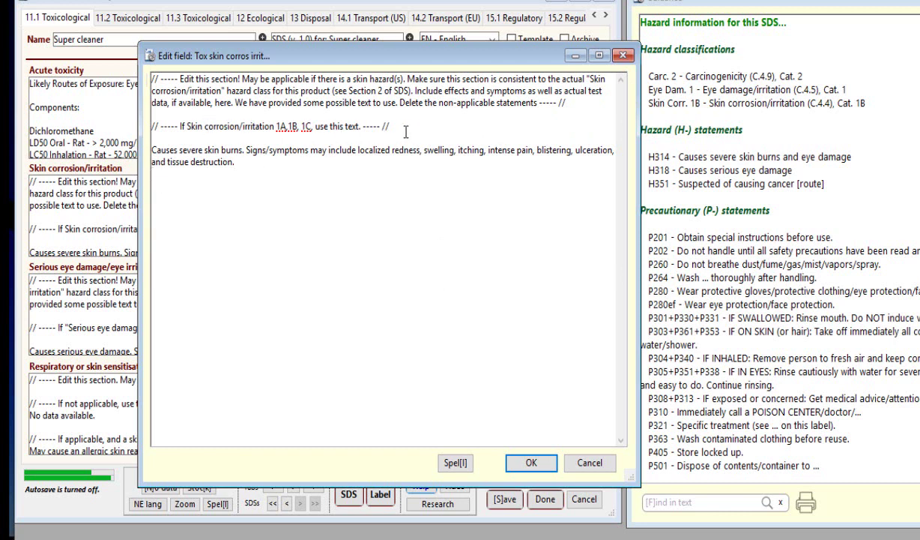
Delete the instructions above the "Causes severe skin burns" paragraph and accept the edited Skin corrosion/irritation text
left_click_drag(409, 131, 152, 76)
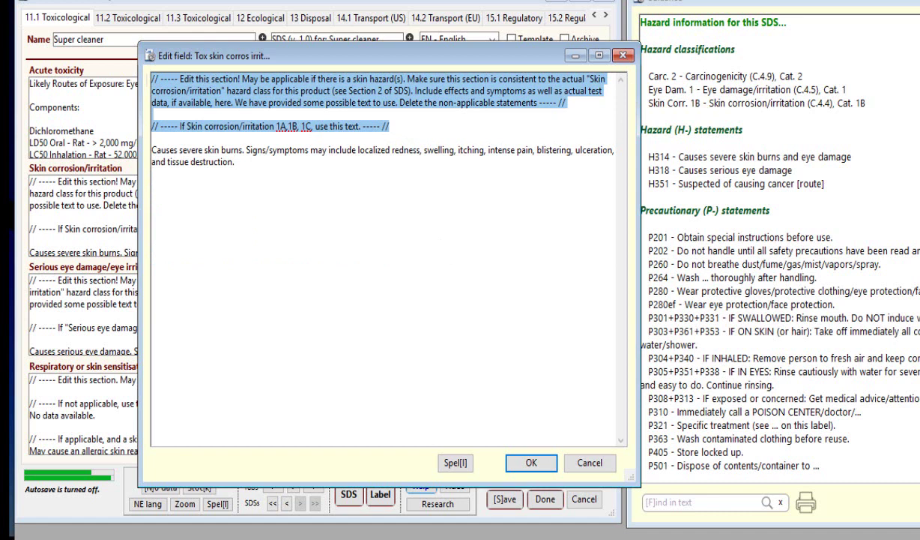
key("Delete")
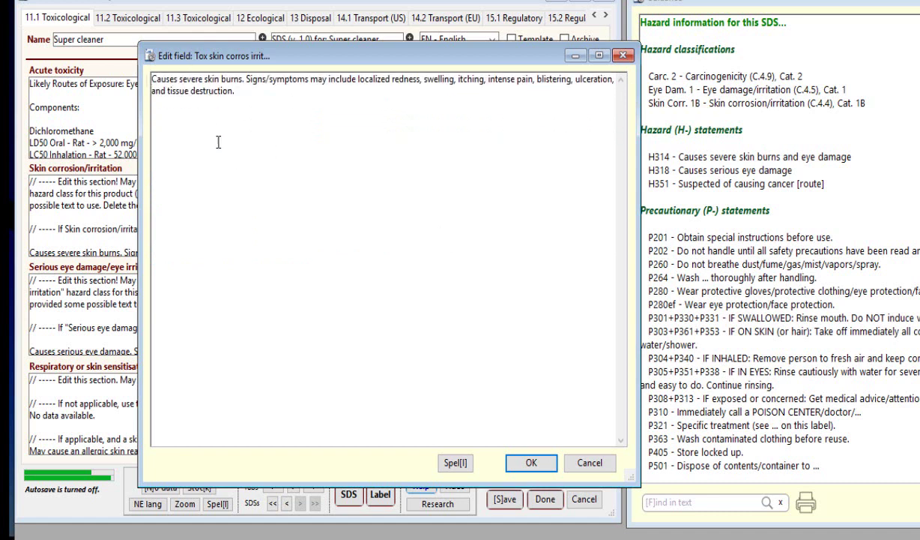
left_click(531, 463)
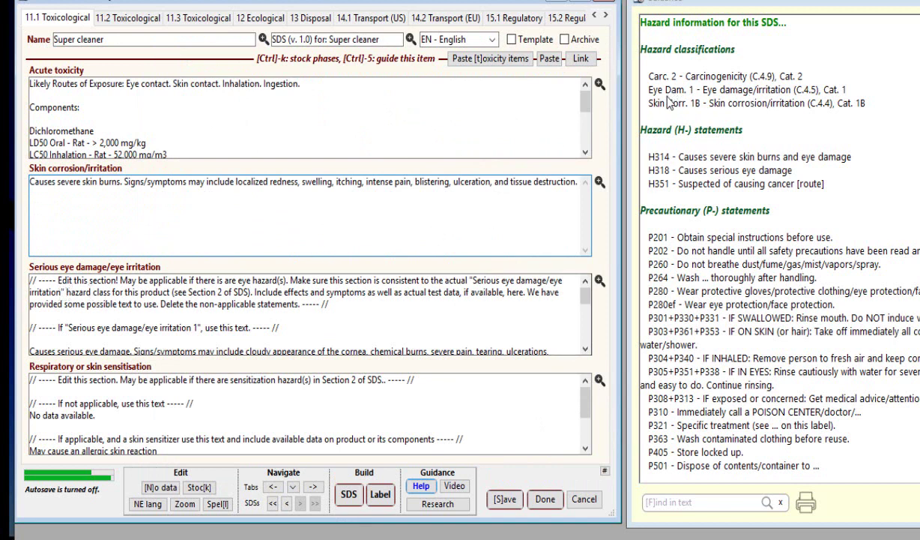
Open the English Serious eye damage/eye irritation text in an enlarged editor and delete the passages for categories 2/2A/2B, 3 and no classification
left_click(600, 282)
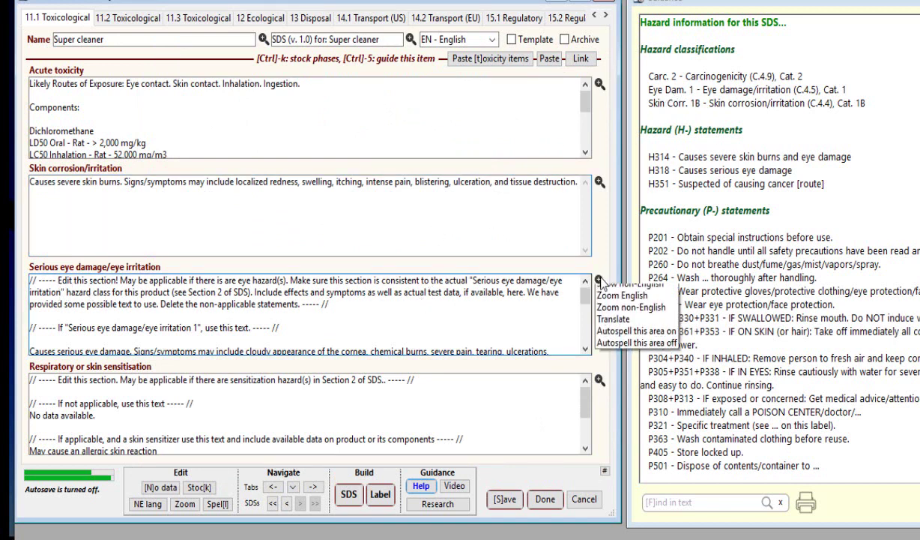
left_click(619, 305)
left_click_drag(380, 287, 522, 87)
left_click_drag(608, 416, 622, 486)
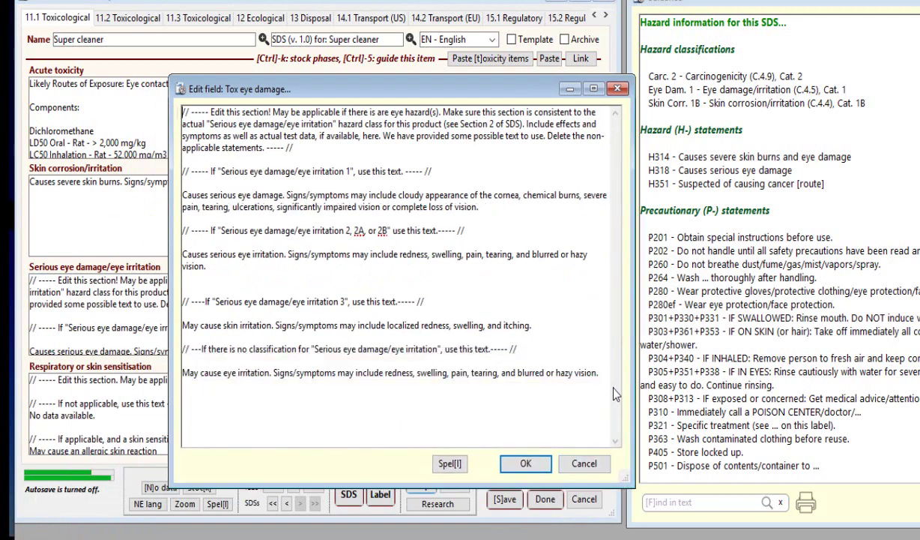
left_click_drag(600, 372, 168, 225)
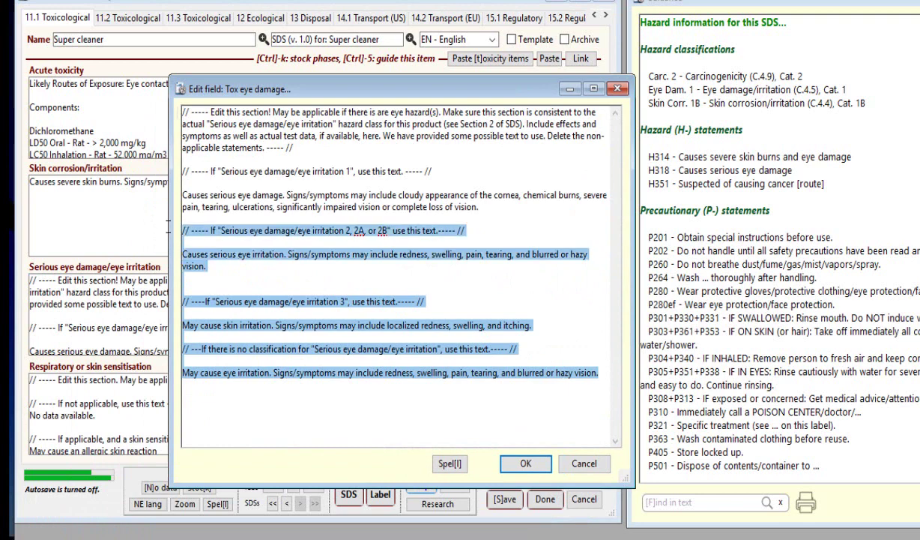
key("Delete")
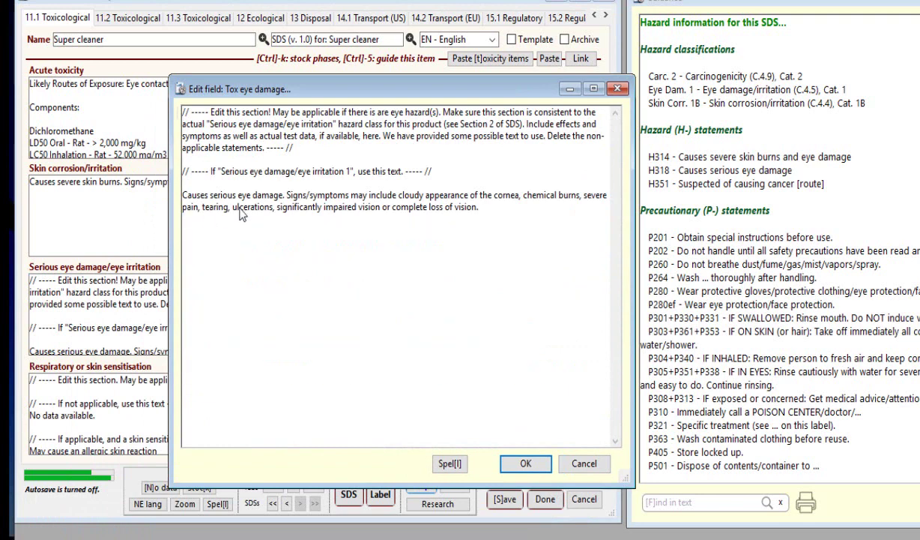
Delete the instructions above the "Causes serious eye damage" paragraph and accept the edited Serious eye damage/eye irritation text
left_click_drag(465, 175, 75, 39)
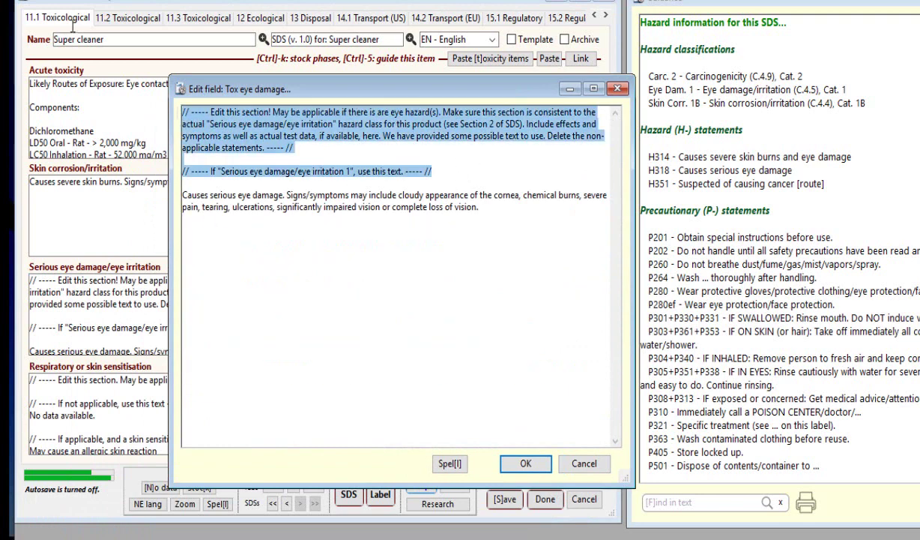
key("Delete")
key("Delete")
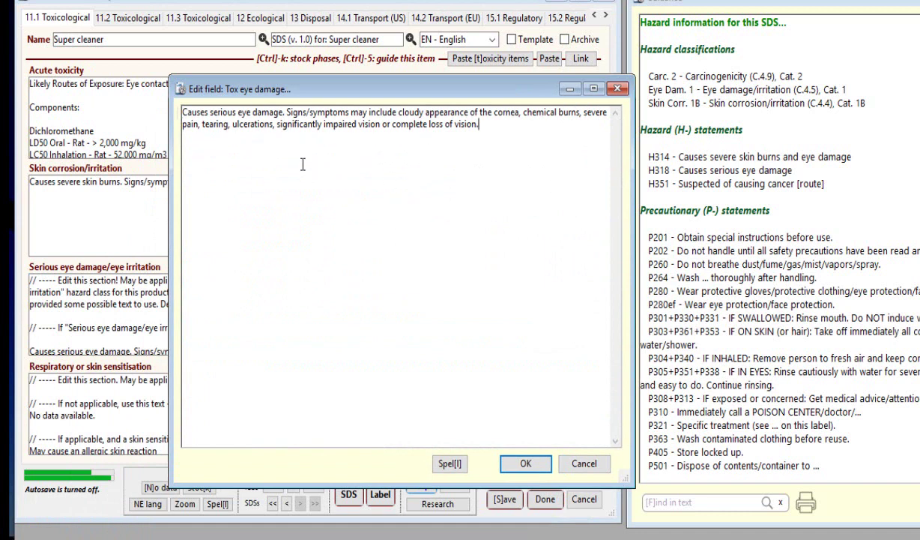
left_click(525, 463)
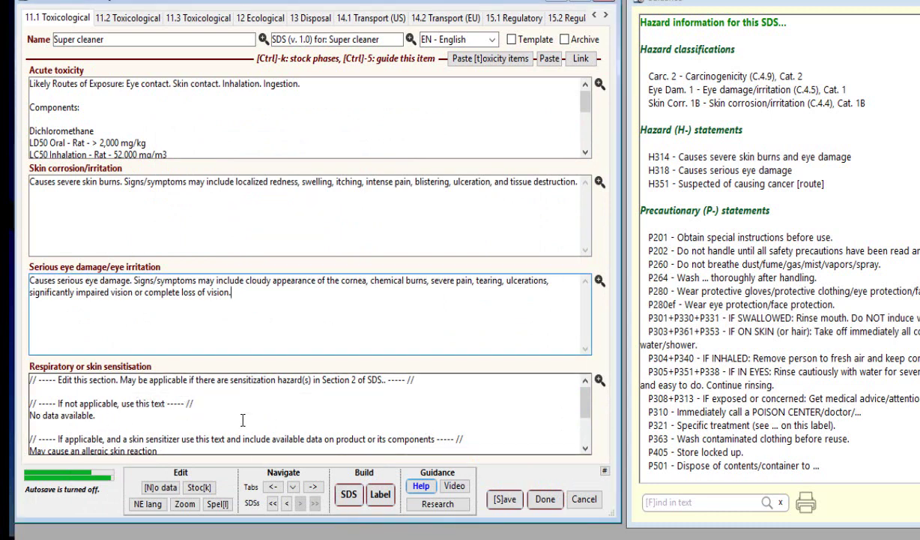
Replace the whole Respiratory or skin sensitisation text with the standard "No data available." phrase, for the current location only
left_click(95, 414)
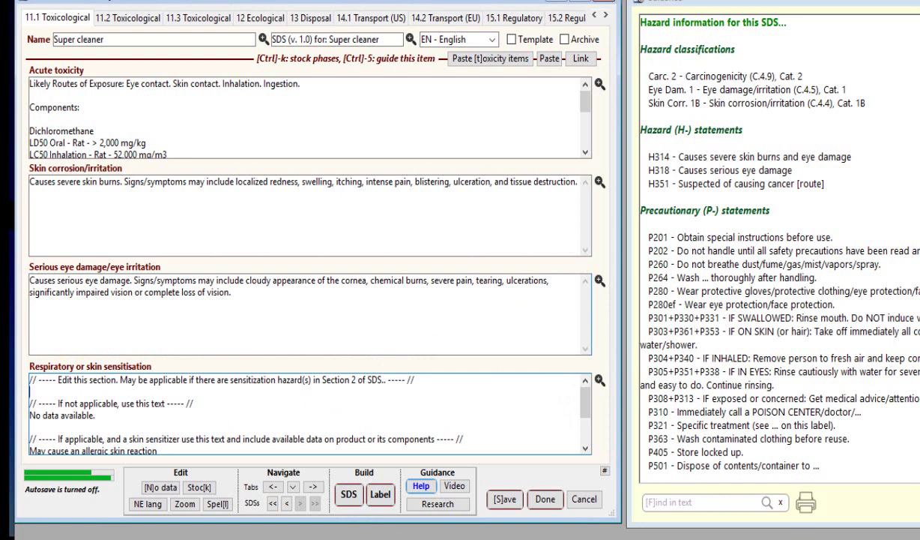
left_click(233, 403)
left_click(158, 488)
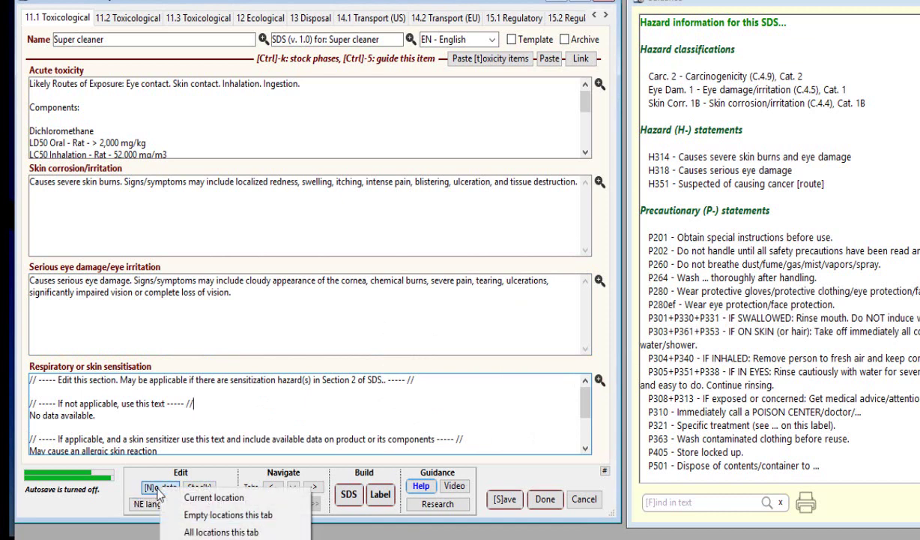
left_click(217, 496)
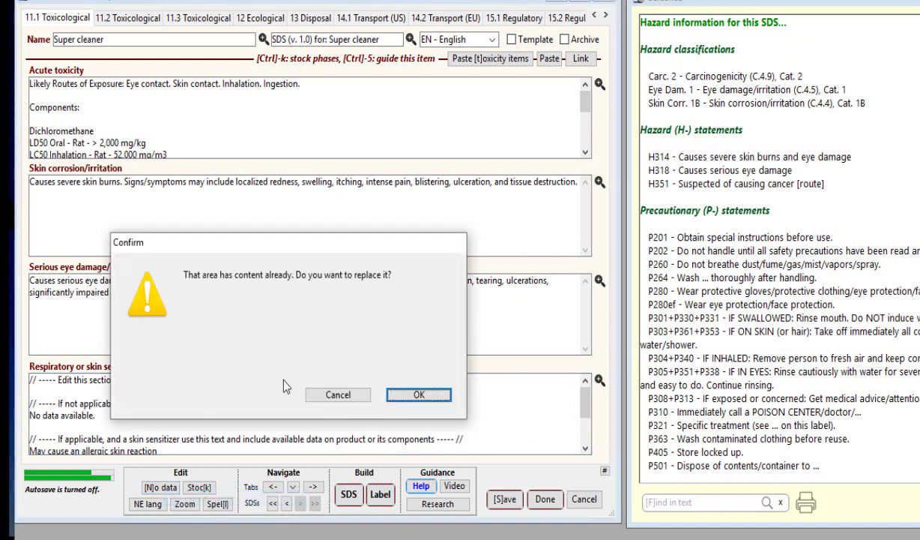
left_click(418, 393)
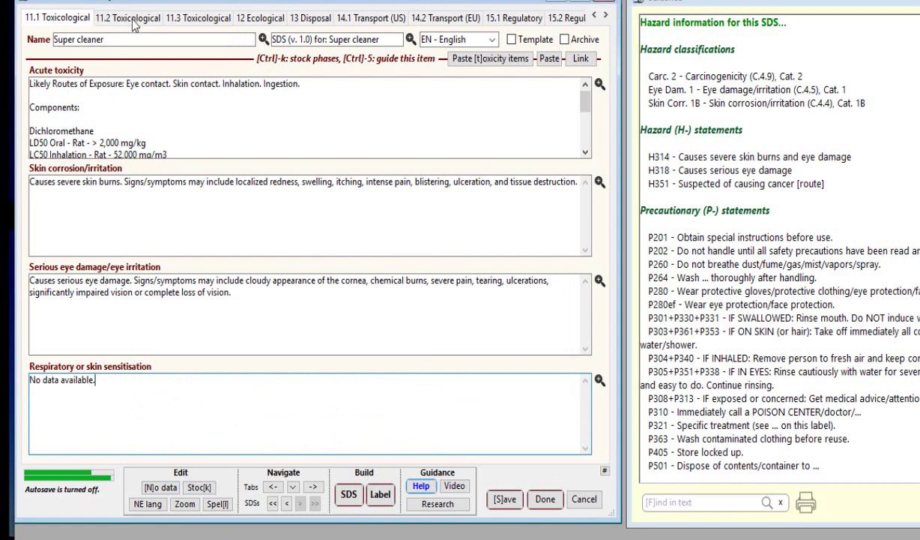
Go to the 11.2 Toxicological section of the Super cleaner safety data sheet
left_click(293, 487)
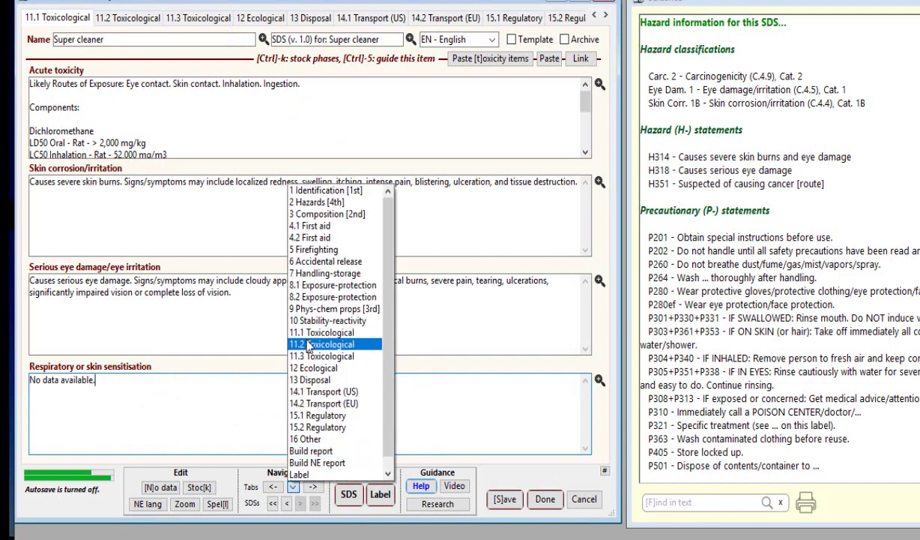
left_click(322, 344)
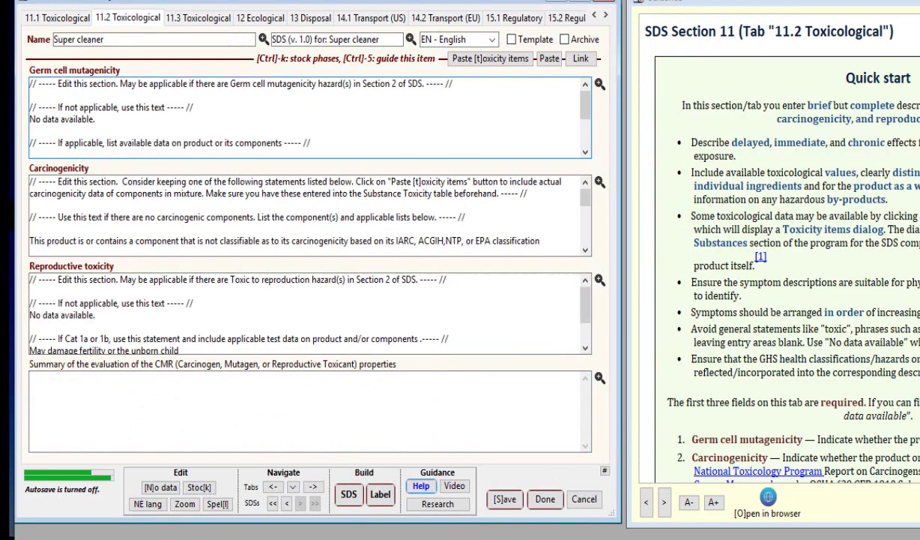